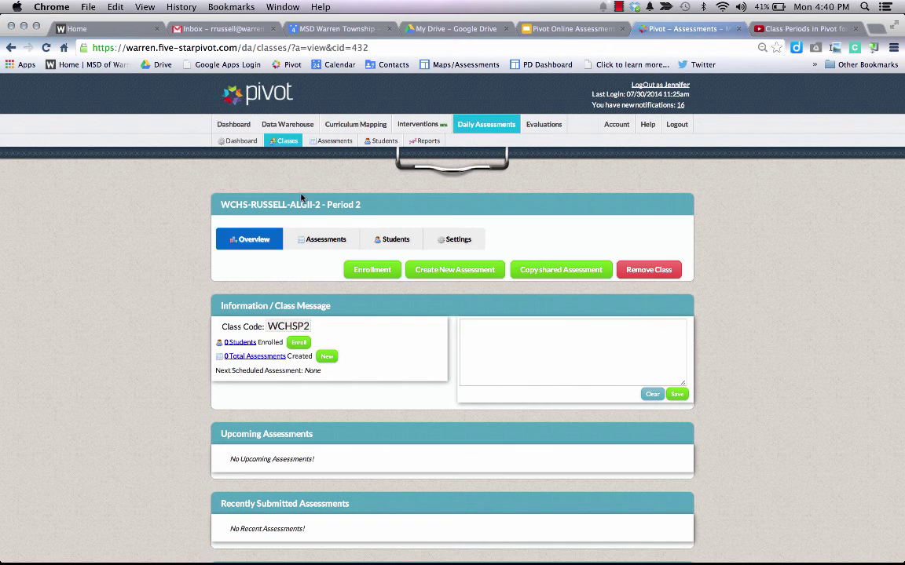
Step: Back in the Period 2 class, filter the shared assessments by 'check' to list the Checkpoint 1A pair
click(480, 125)
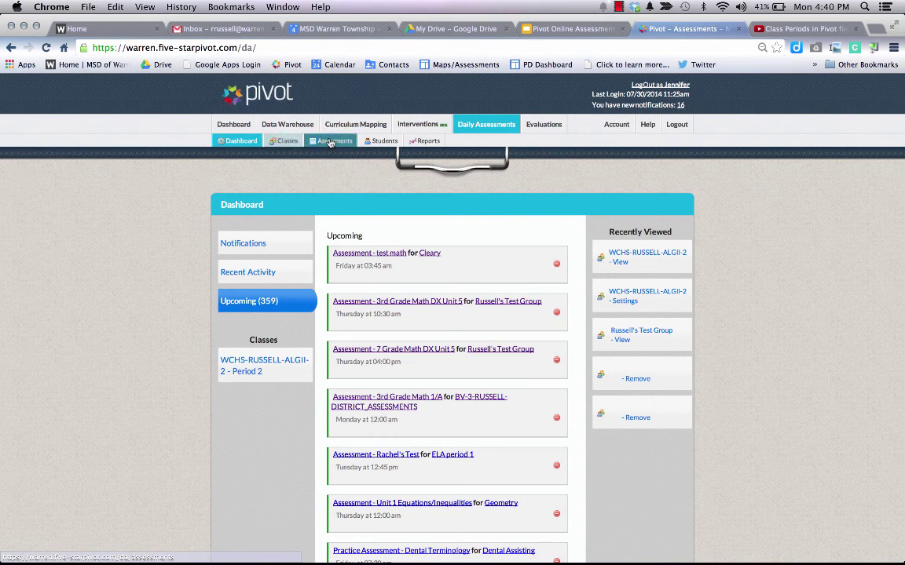
click(280, 146)
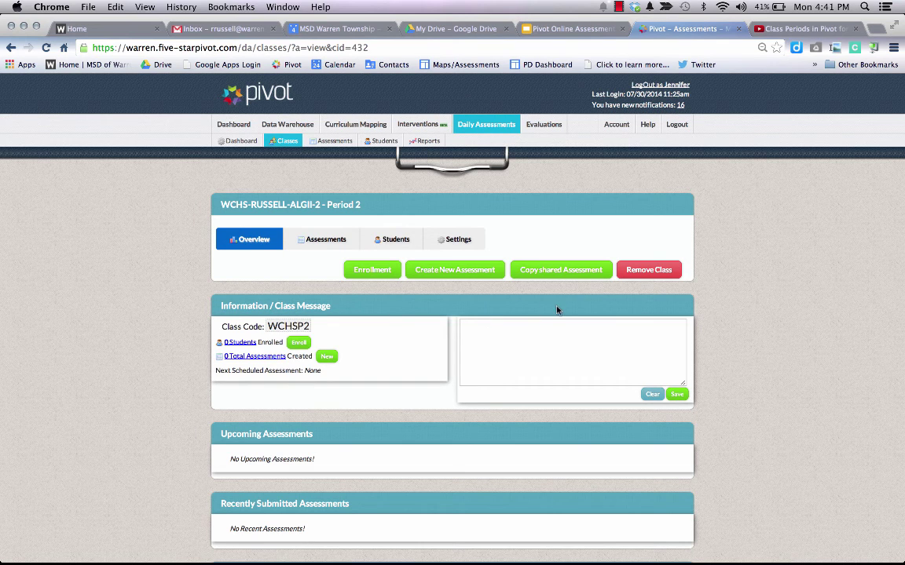
click(564, 278)
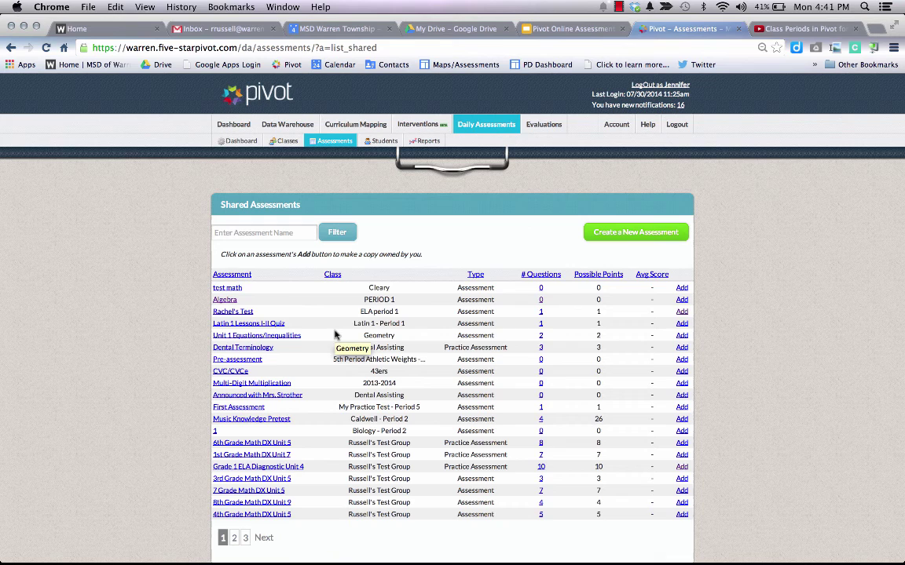
click(249, 234)
text(check)
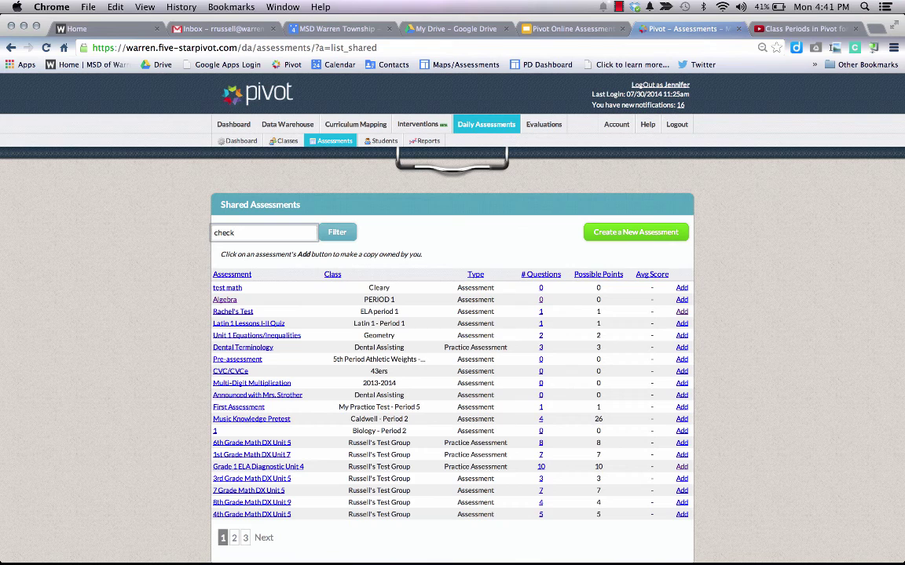
key(Return)
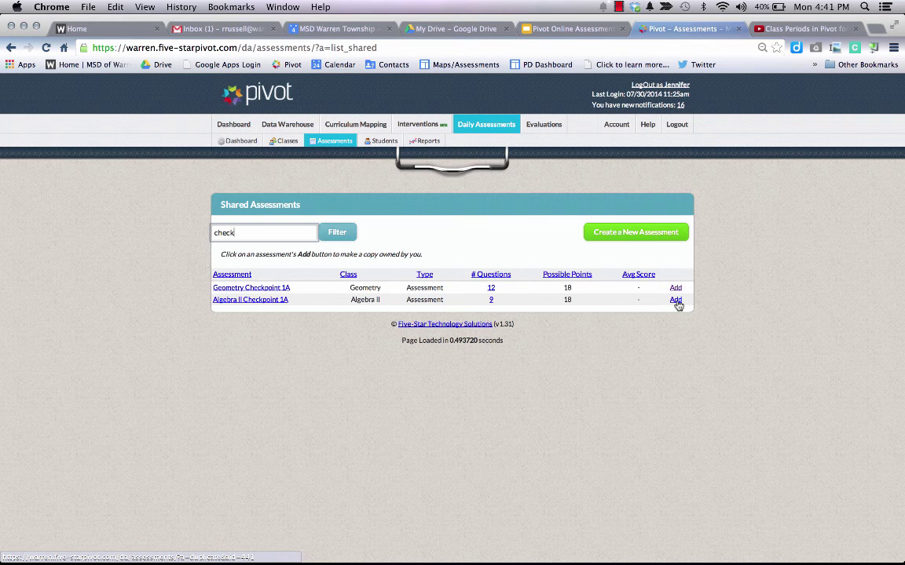
Step: Add Algebra II Checkpoint 1A to Period 2 and scroll down its Settings tab
click(675, 301)
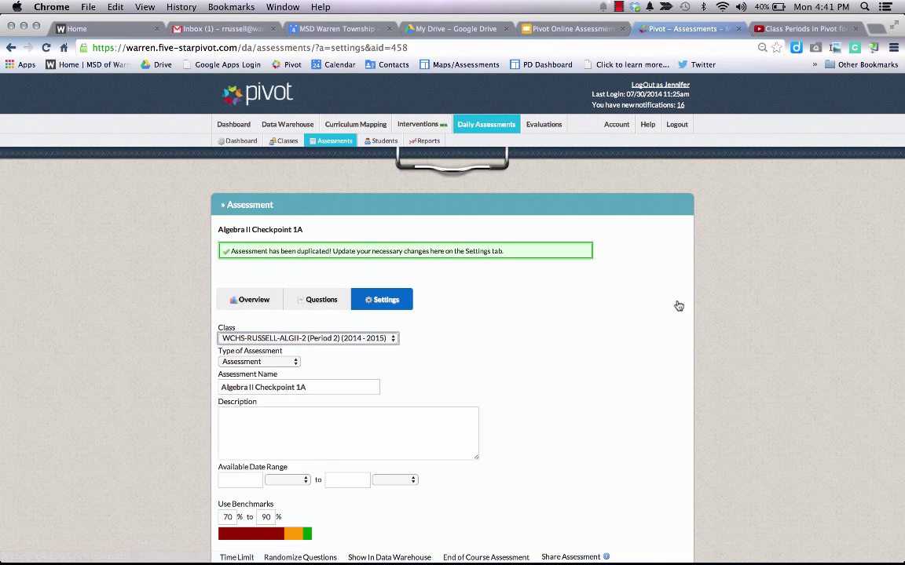
scroll(512, 293, down, 2)
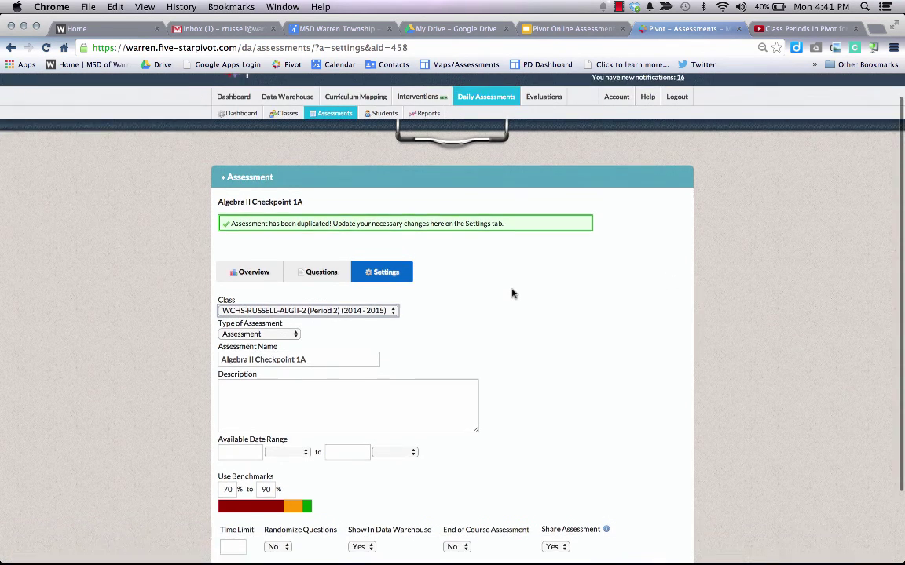
scroll(490, 315, down, 3)
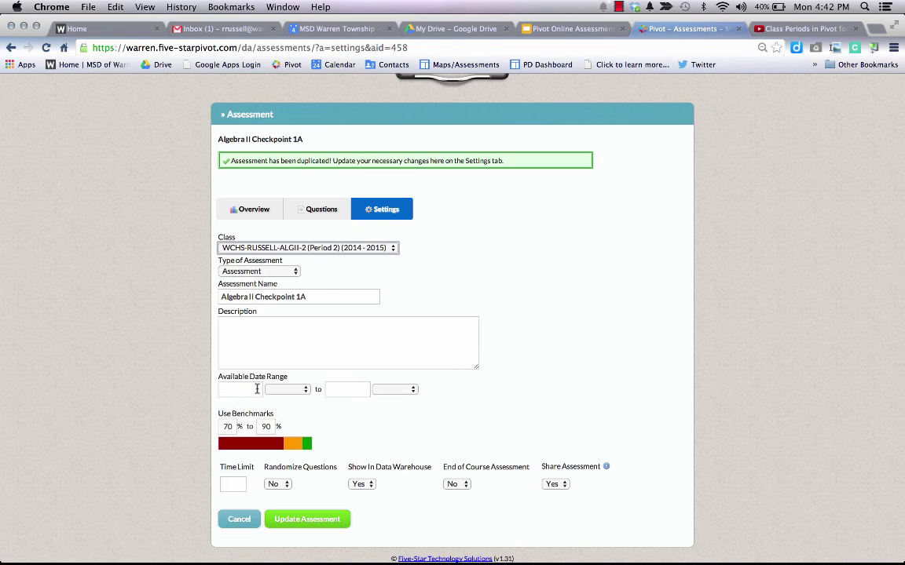
Step: Set the availability start to 08/05/2014 at 8:15am
click(257, 389)
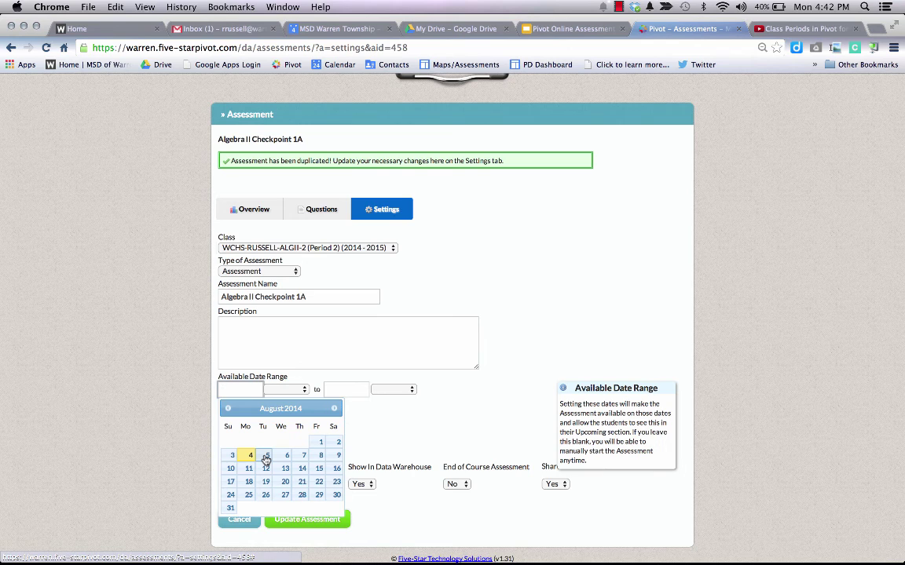
click(266, 458)
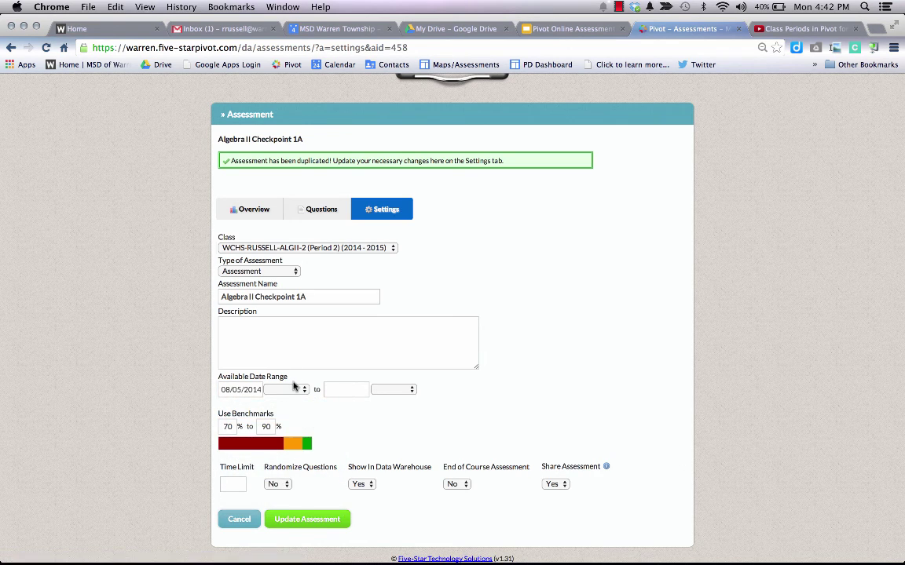
click(289, 390)
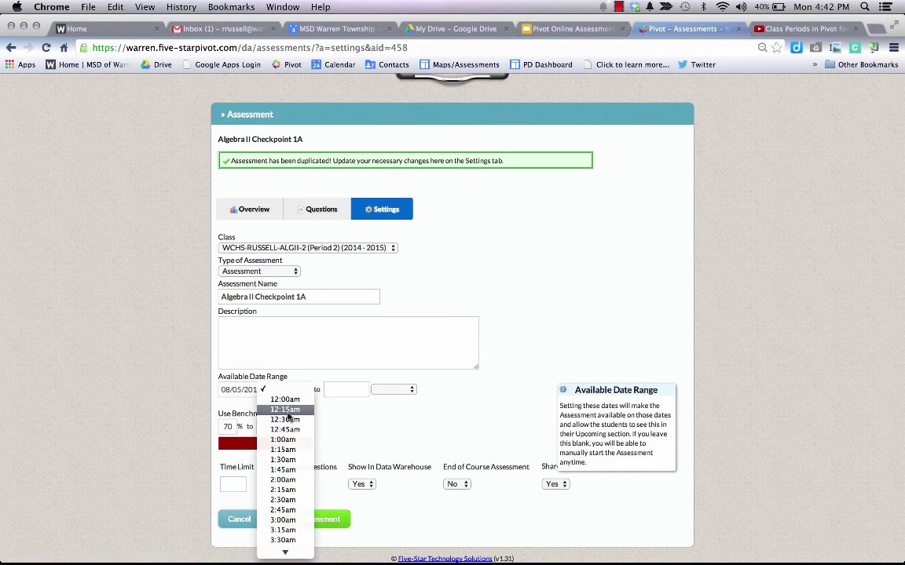
scroll(279, 502, down, 2)
scroll(278, 503, down, 3)
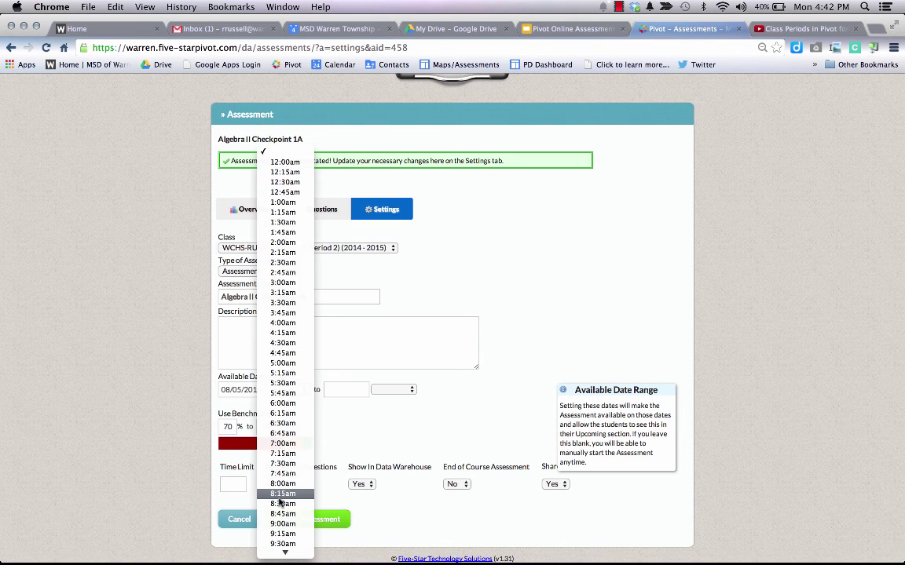
click(281, 496)
Step: Set the availability end to 08/05/2014 at 9:00am
click(349, 390)
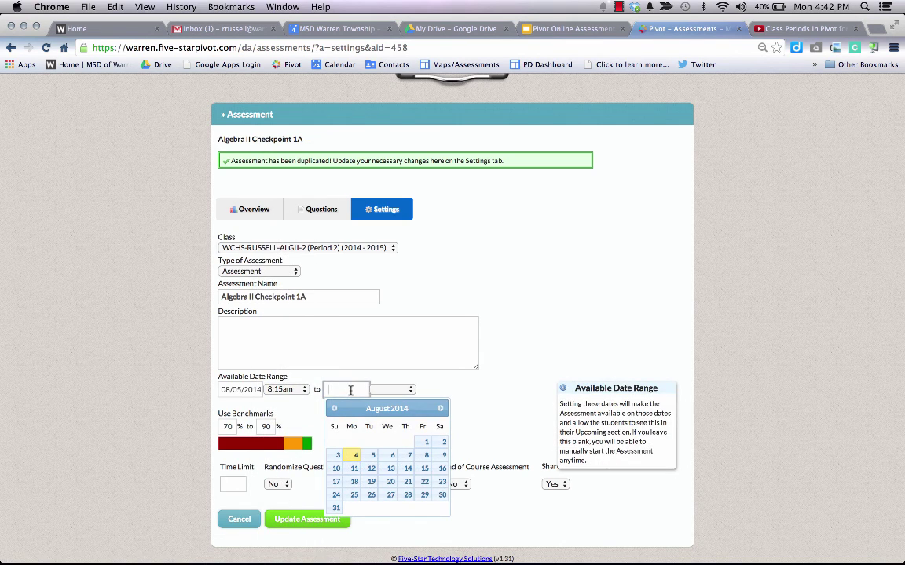
click(373, 455)
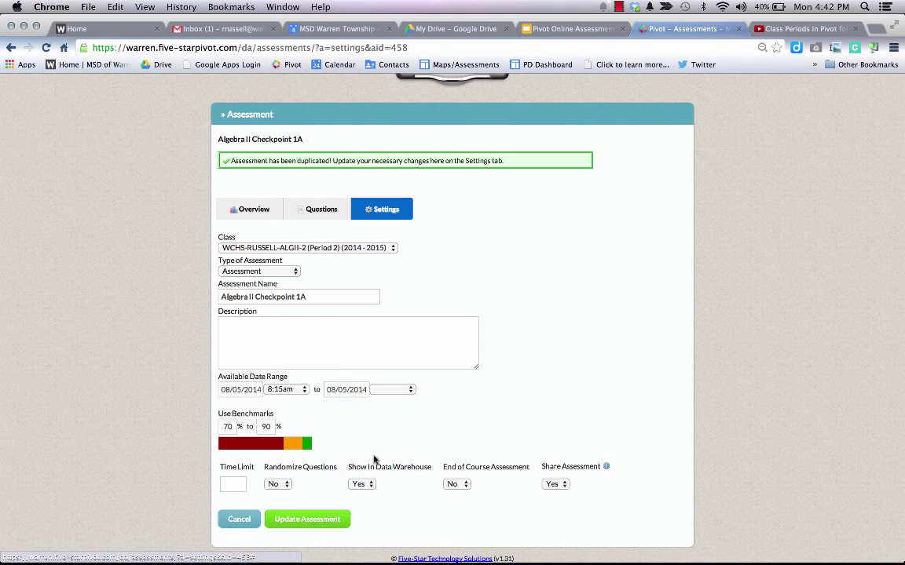
click(402, 392)
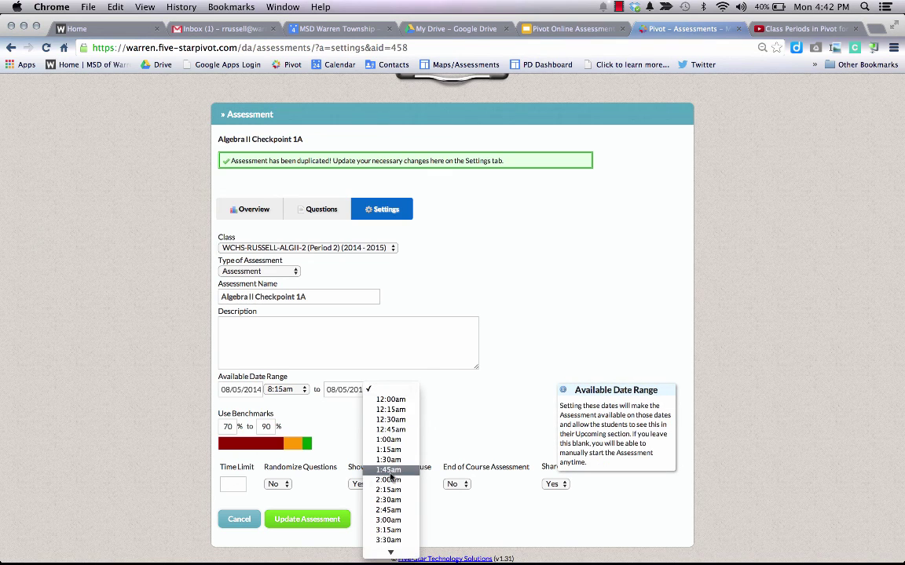
scroll(391, 476, down, 3)
scroll(390, 477, down, 8)
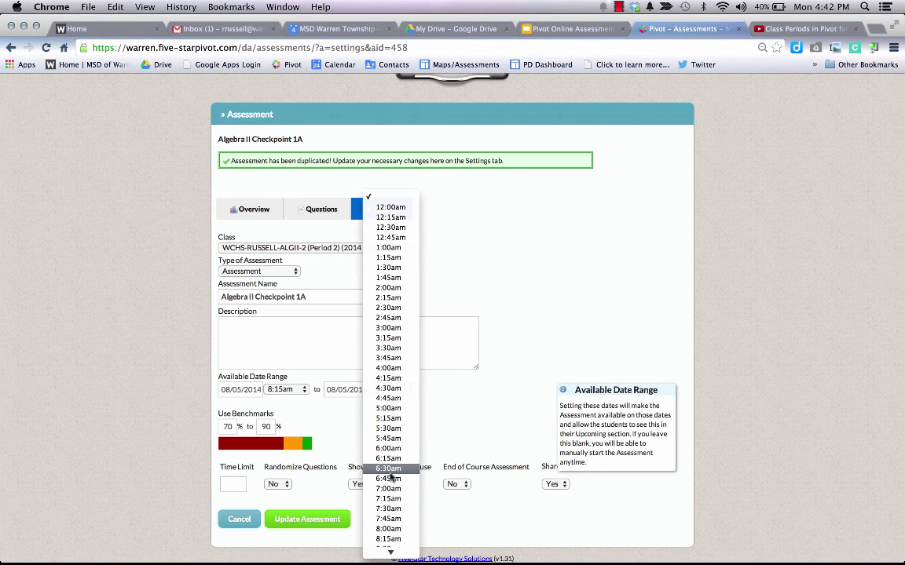
scroll(391, 476, down, 2)
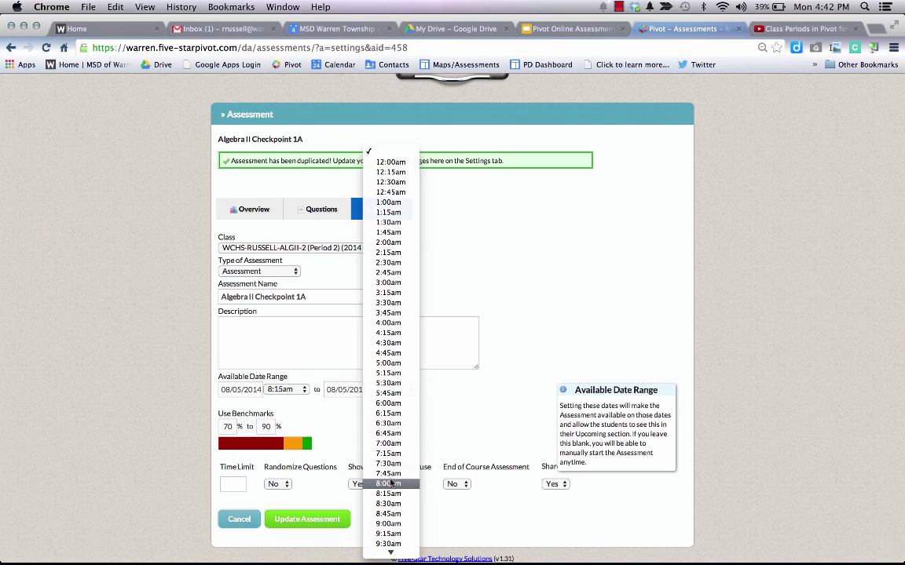
click(388, 524)
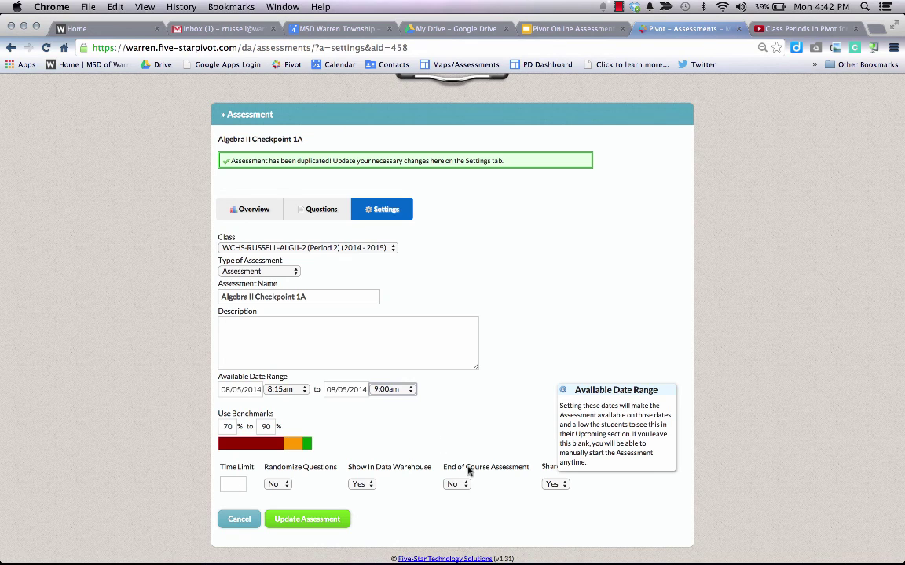
Step: Dismiss the date range note, set Share Assessment to No, and save with Update Assessment
click(516, 438)
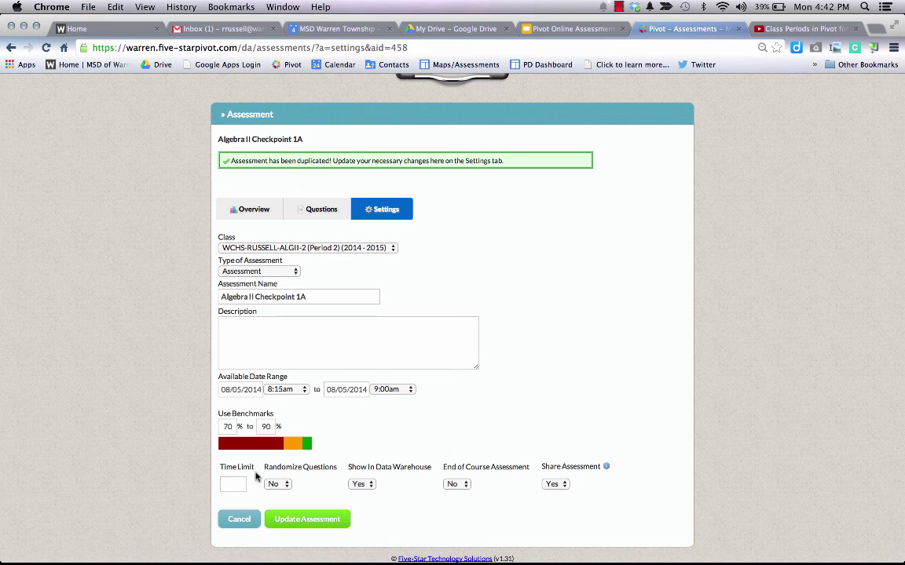
click(554, 485)
click(553, 473)
scroll(439, 428, down, 1)
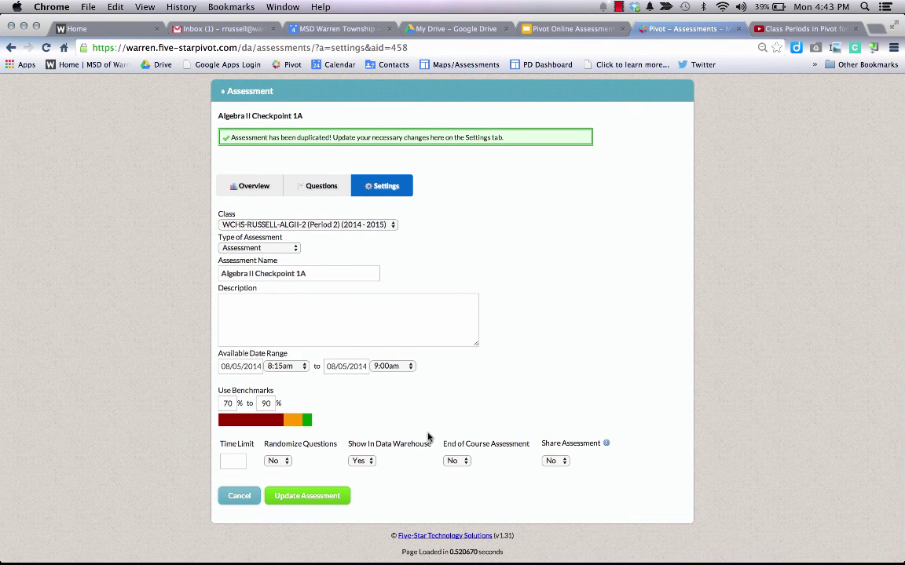
click(315, 500)
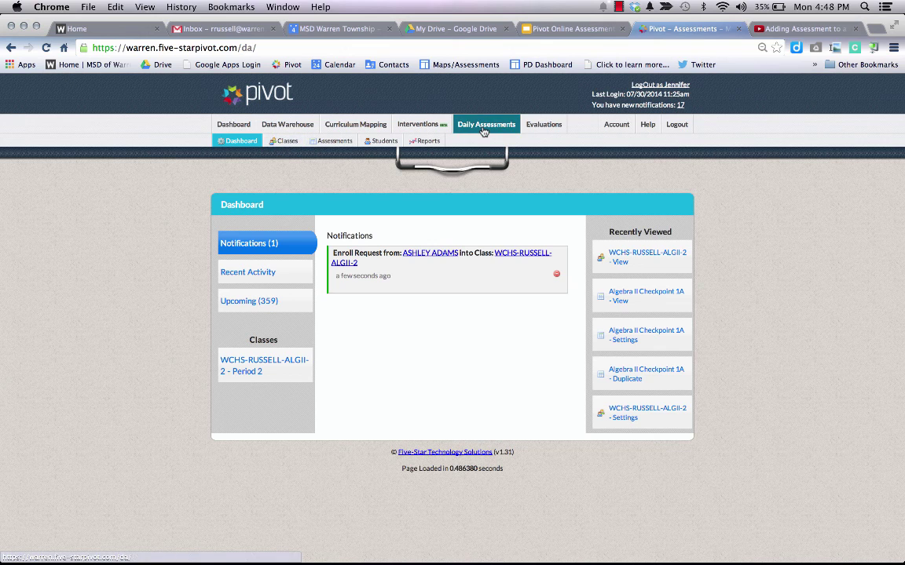
Step: On the Period 2 Students tab, enroll the pending student and confirm with OK
click(280, 148)
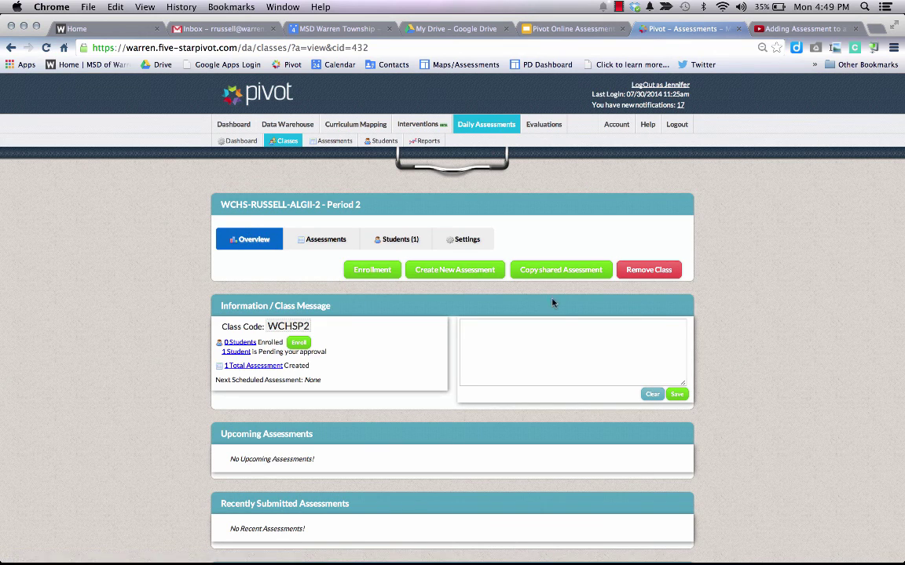
click(400, 248)
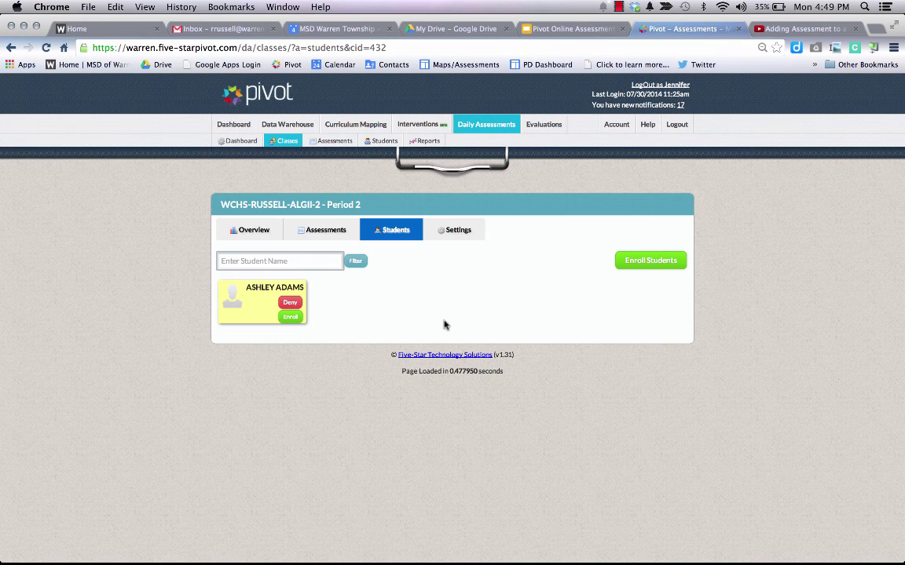
click(291, 318)
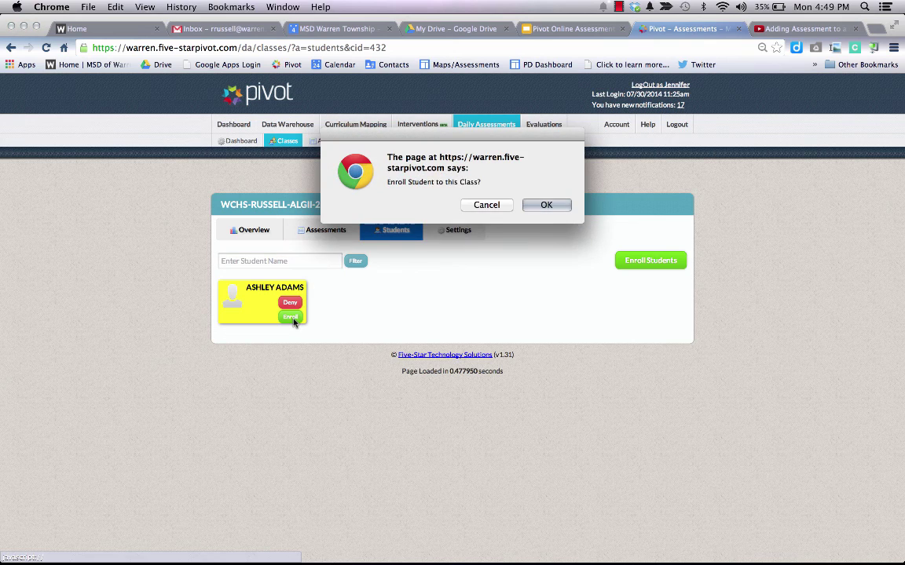
click(555, 205)
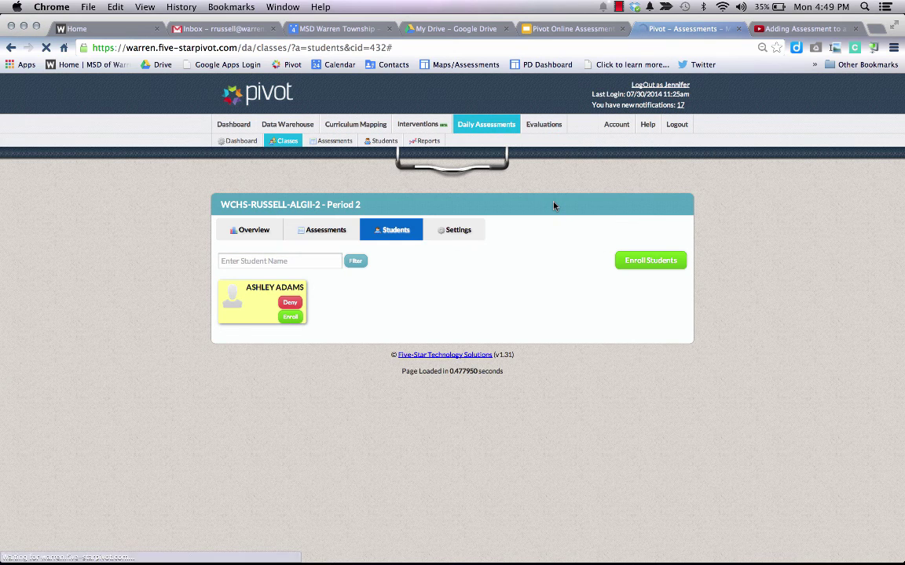